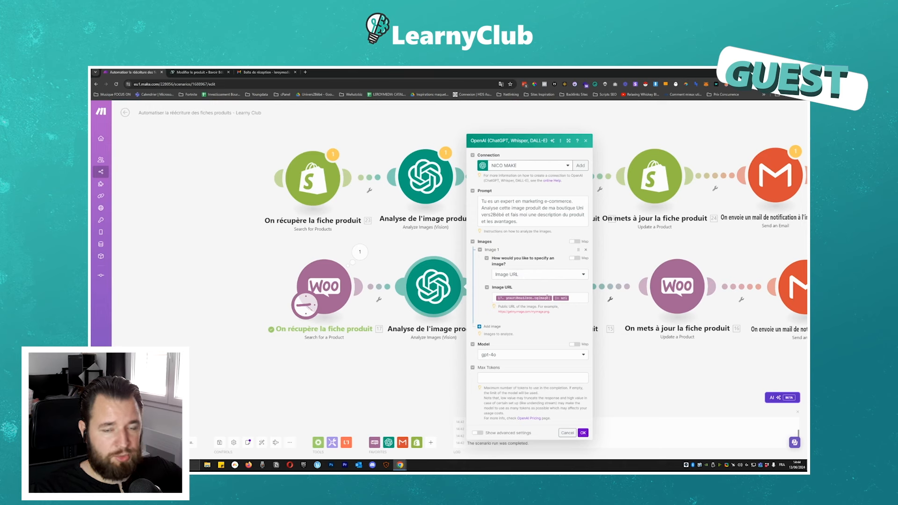
Examine the Image URL mapping in the WooCommerce branch's image analysis module, searching the available variables for "url", and accept the settings
click(575, 298)
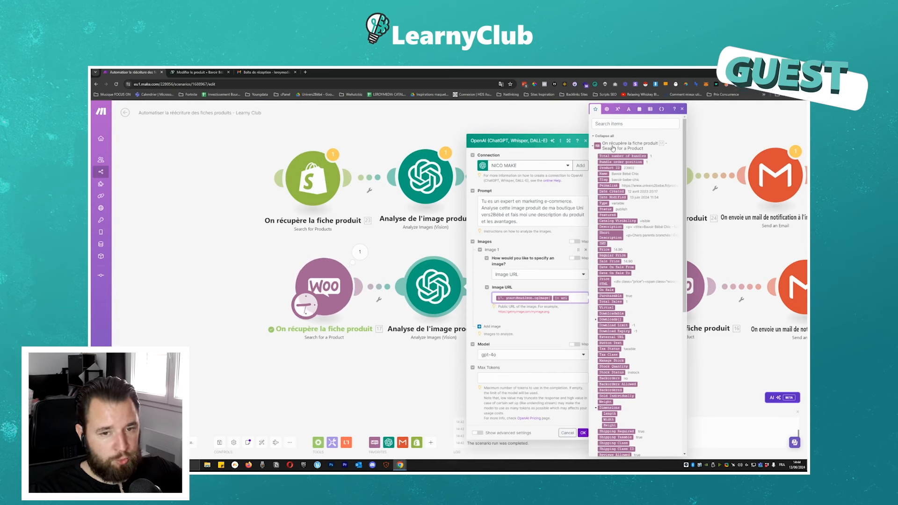
scroll(636, 191, down, 2)
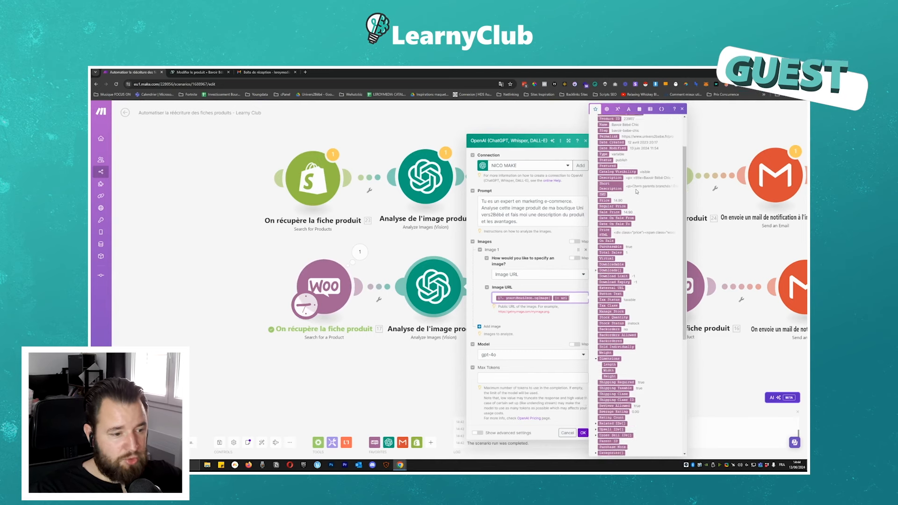
scroll(636, 190, up, 3)
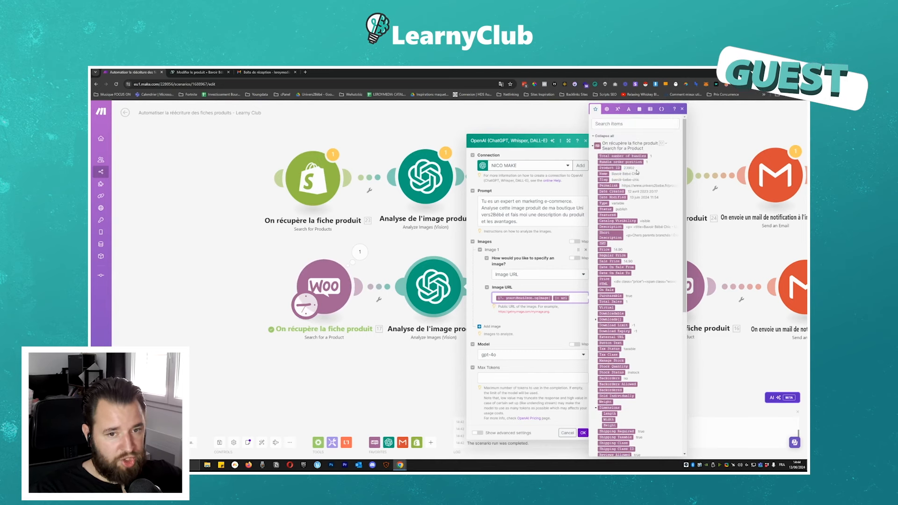
click(630, 124)
text(u)
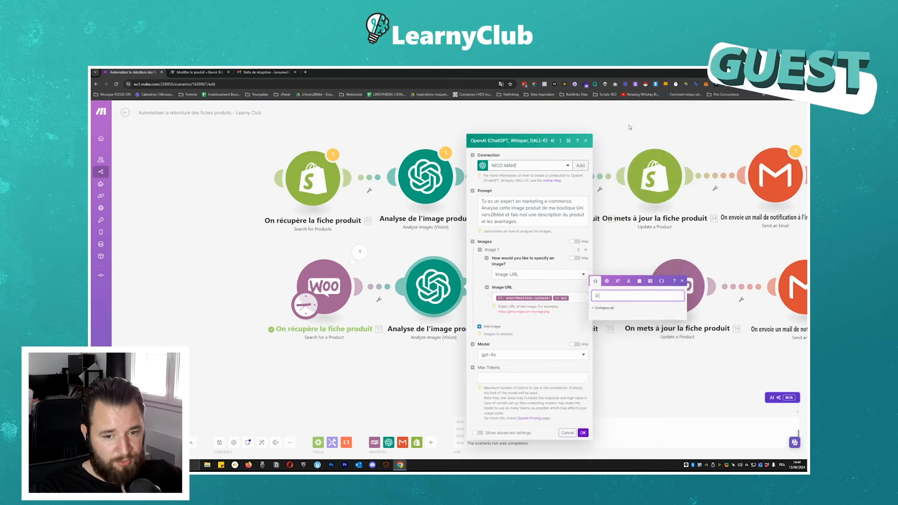
text(rl)
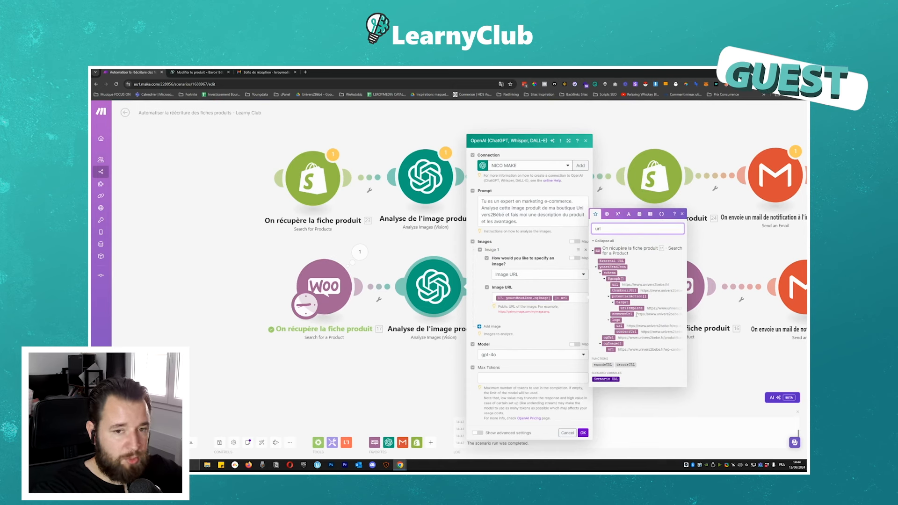
drag(620, 349, 675, 353)
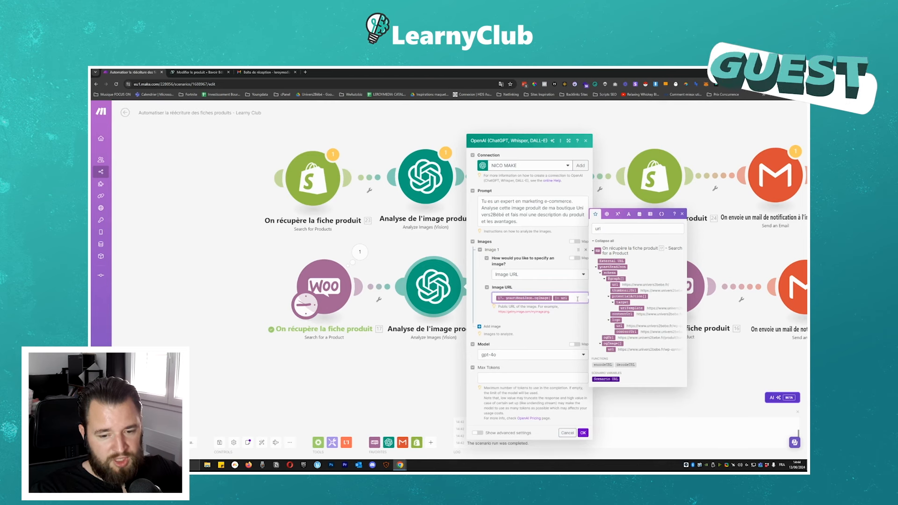
click(571, 317)
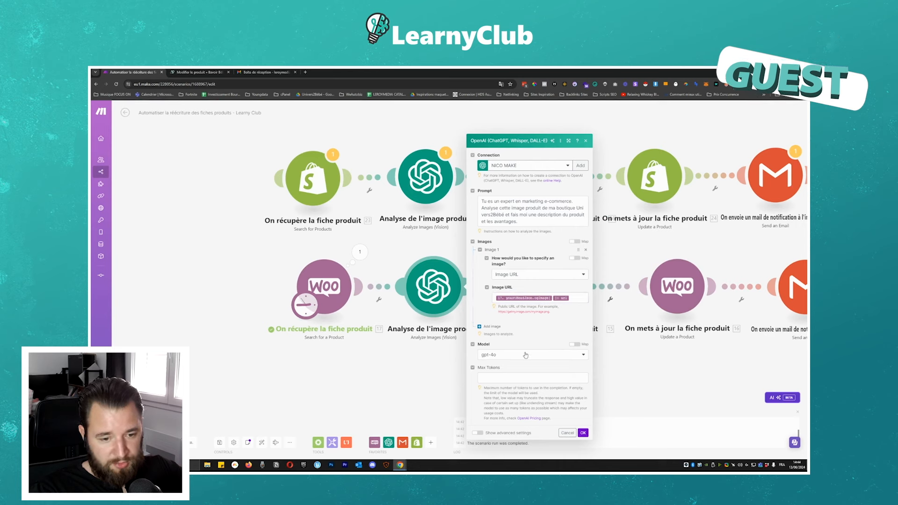
click(582, 432)
Review the prompt of the WooCommerce branch's "Rédaction de la description produit" module, including its product name and image analysis mappings, and accept it
drag(585, 381, 496, 375)
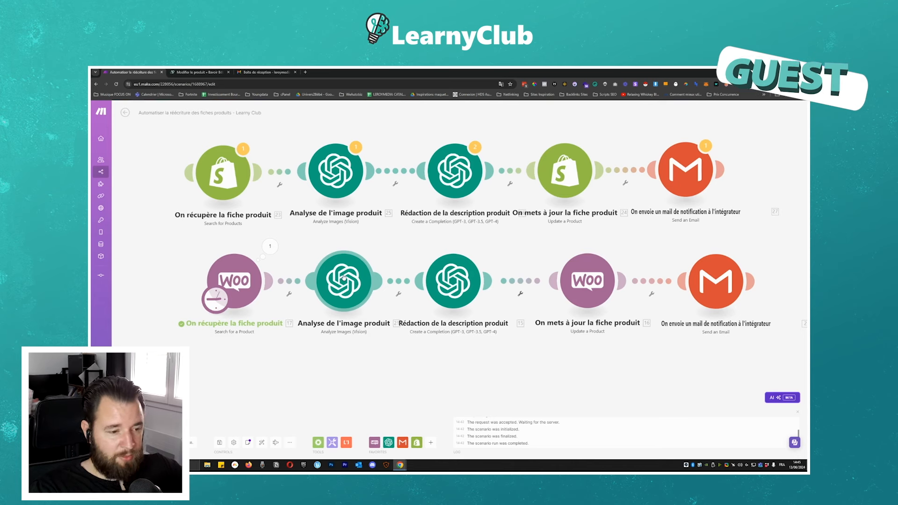
click(454, 281)
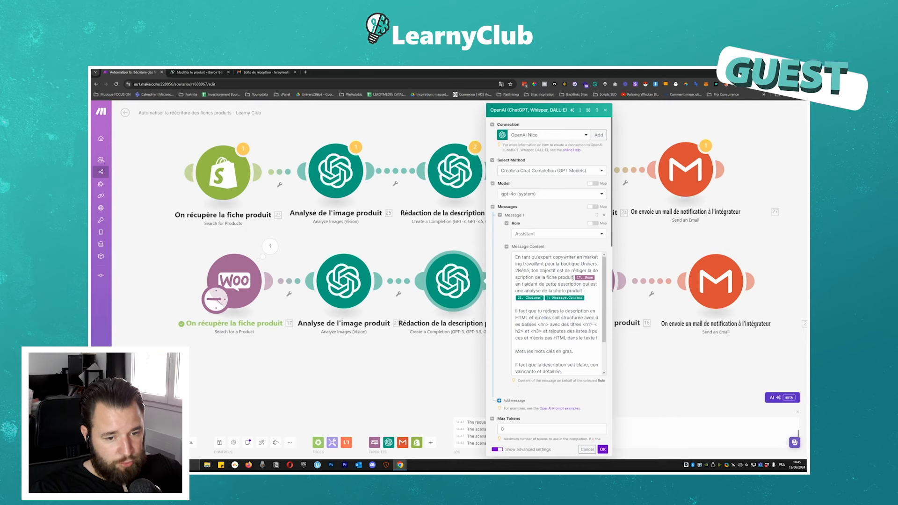
click(574, 278)
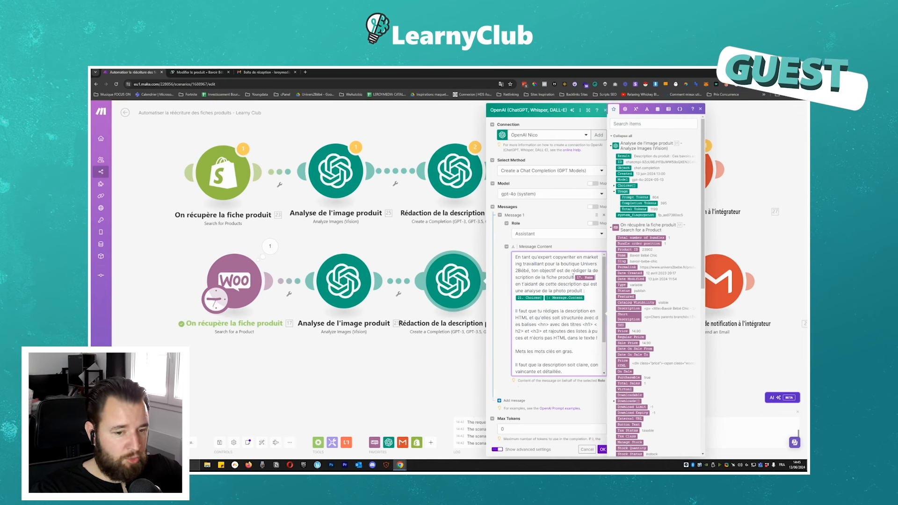
drag(525, 284, 576, 290)
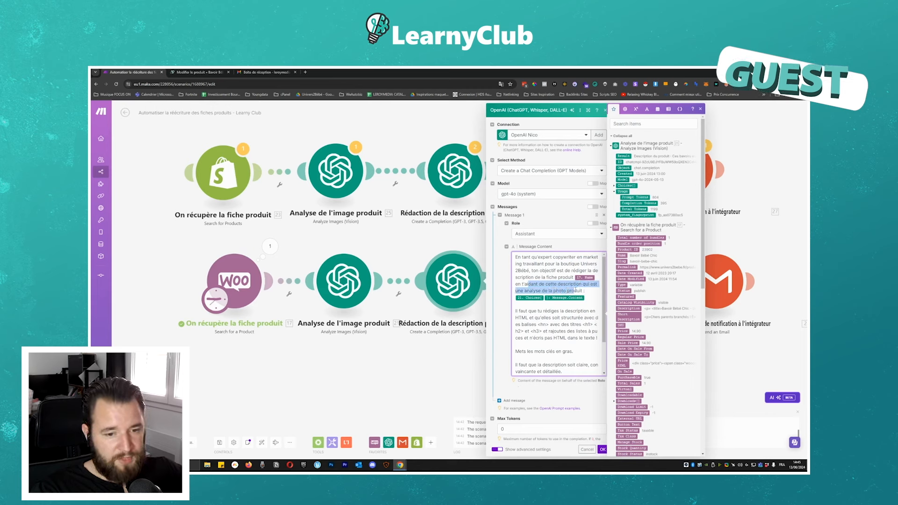
click(575, 290)
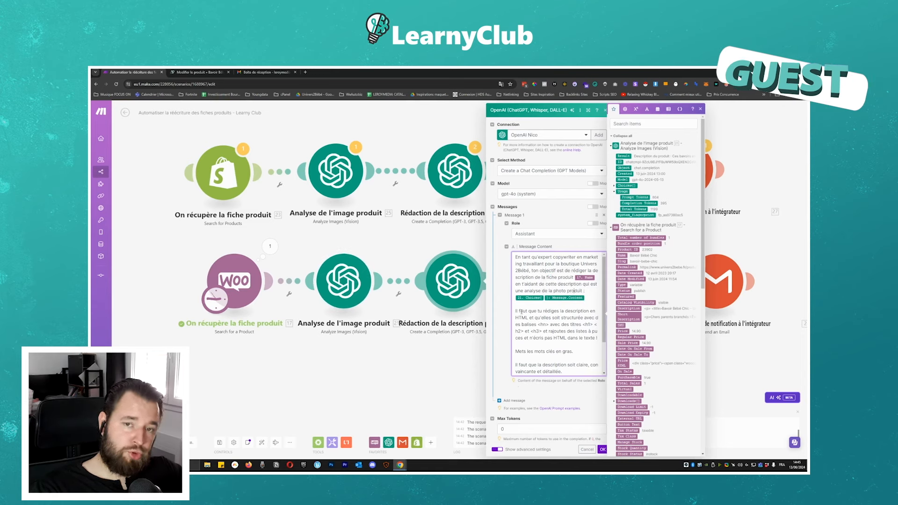
scroll(567, 310, down, 1)
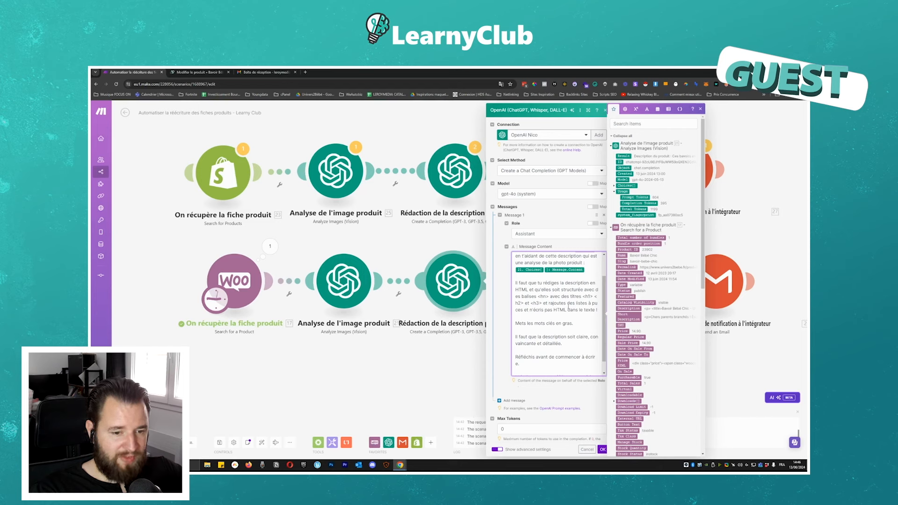
scroll(568, 308, down, 1)
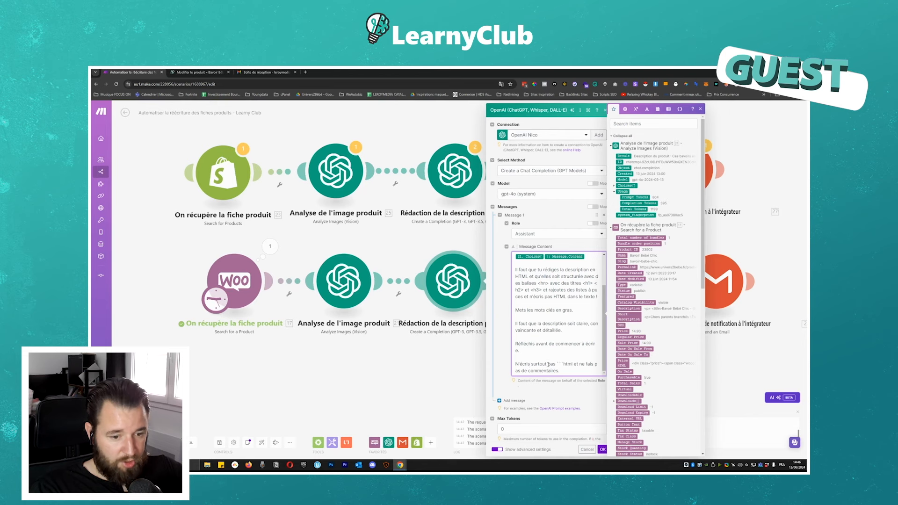
drag(557, 363, 572, 363)
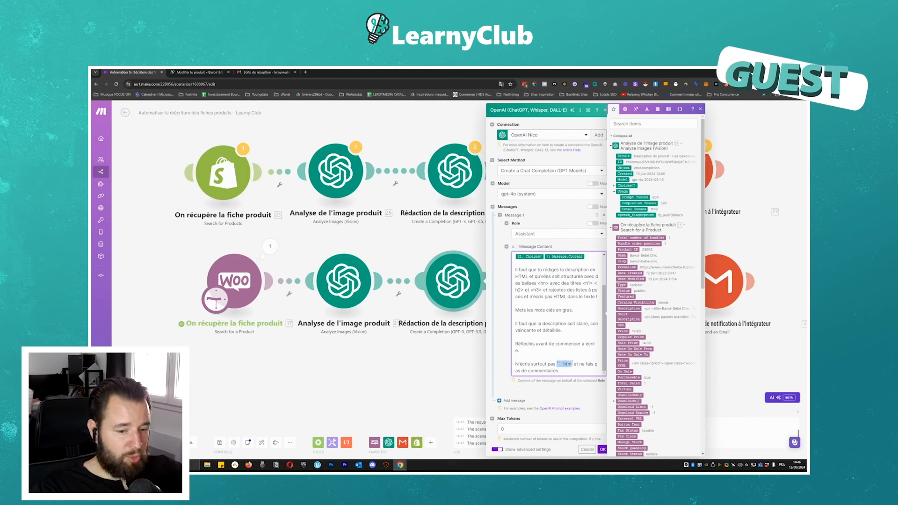
click(564, 364)
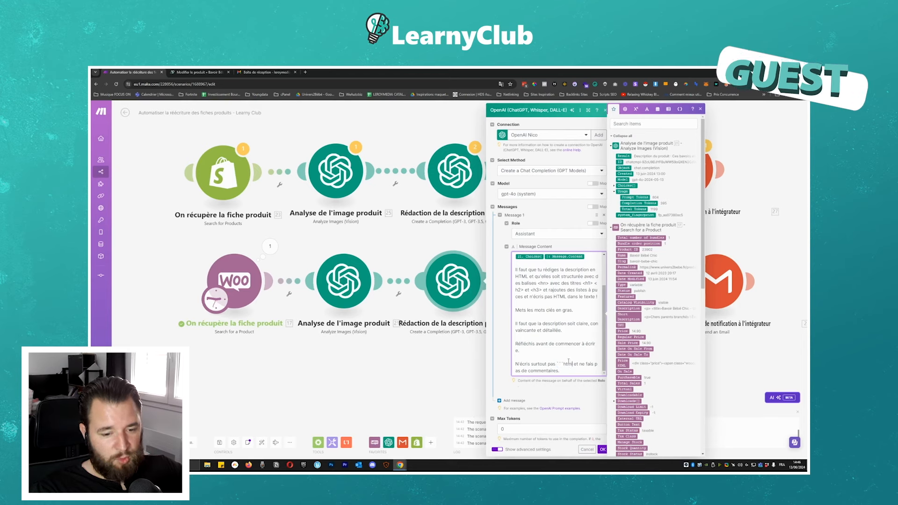
scroll(574, 350, up, 2)
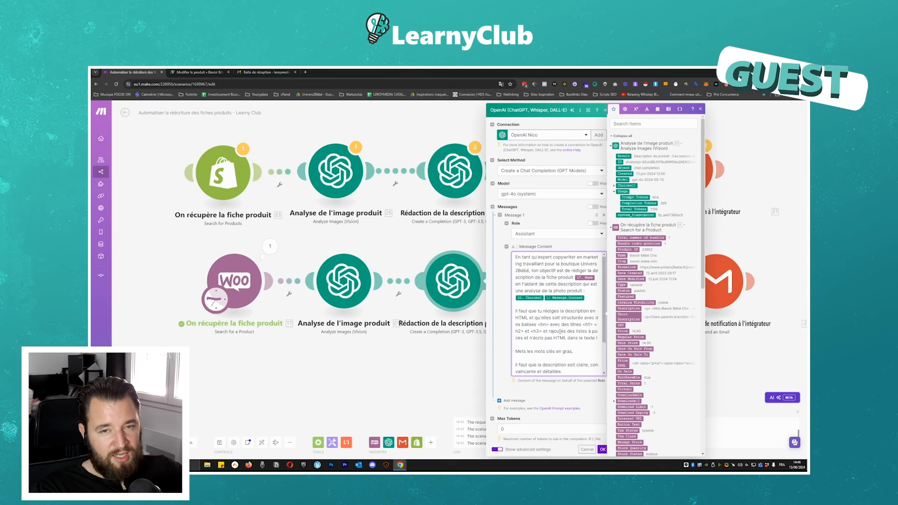
scroll(560, 331, down, 2)
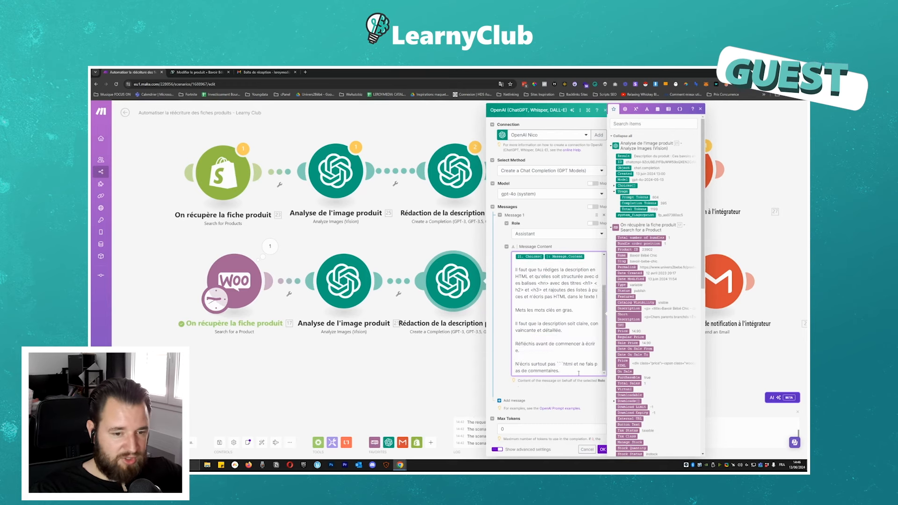
click(602, 449)
Inspect the Product ID and Description mappings in the WooCommerce "On mets à jour la fiche produit" module and accept the settings
drag(576, 388, 465, 384)
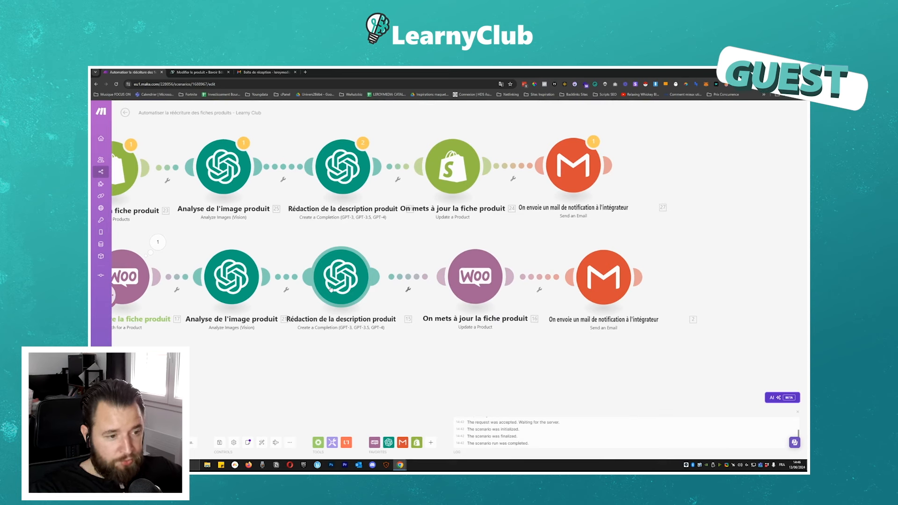
click(471, 278)
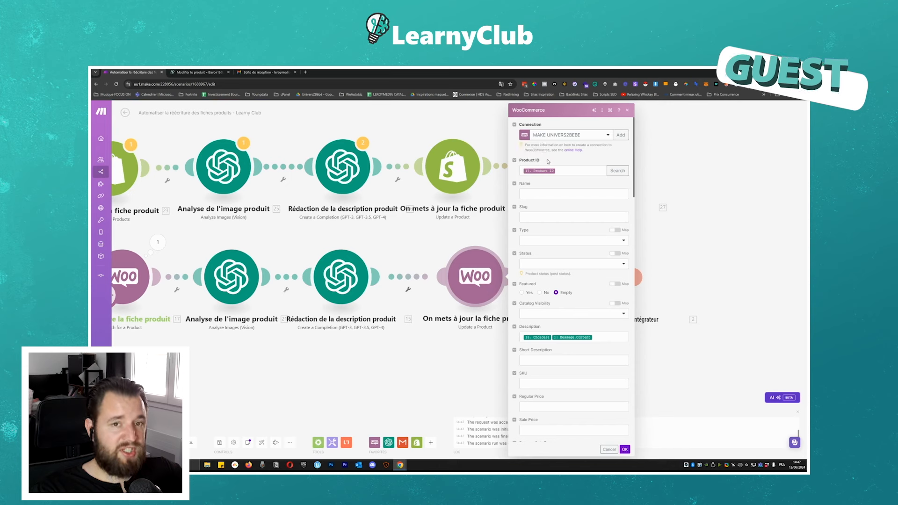
click(564, 171)
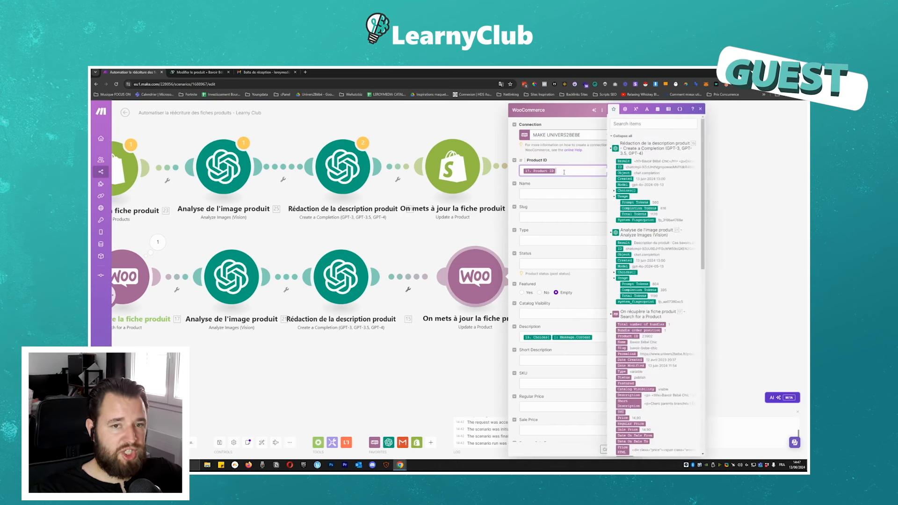
scroll(564, 171, down, 2)
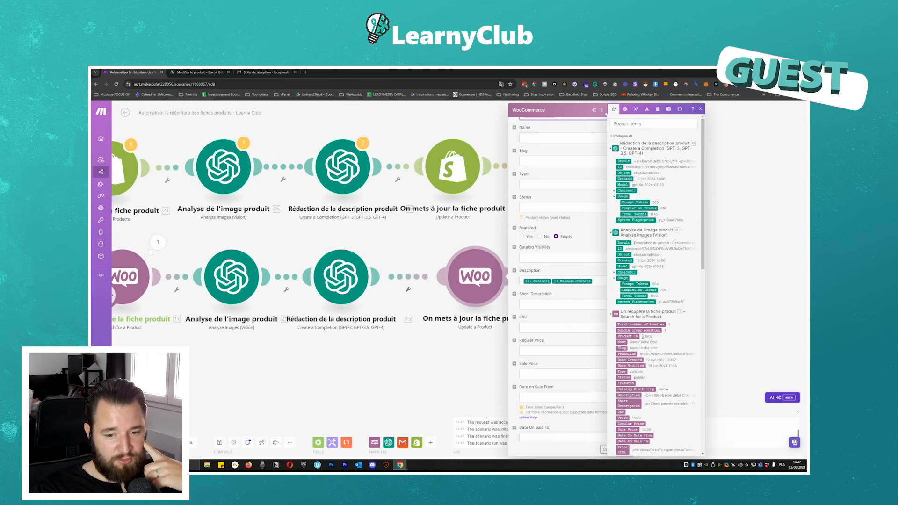
click(649, 336)
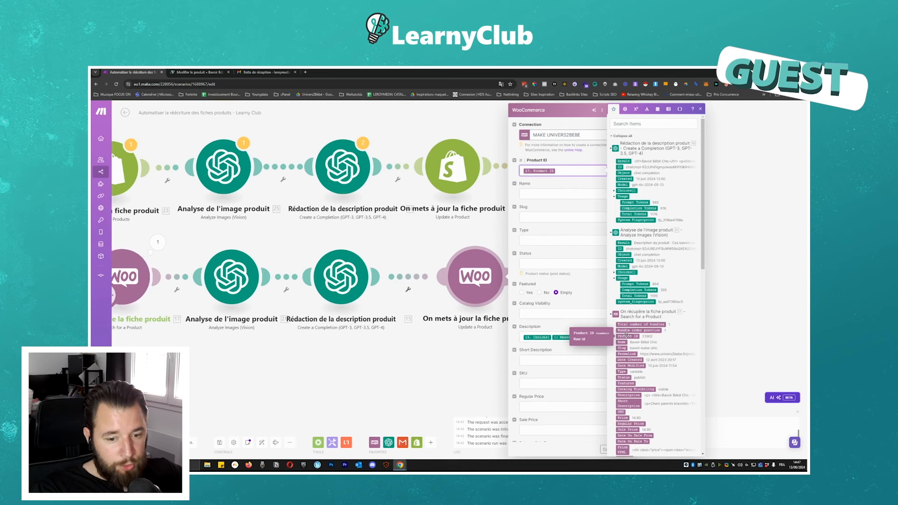
click(555, 325)
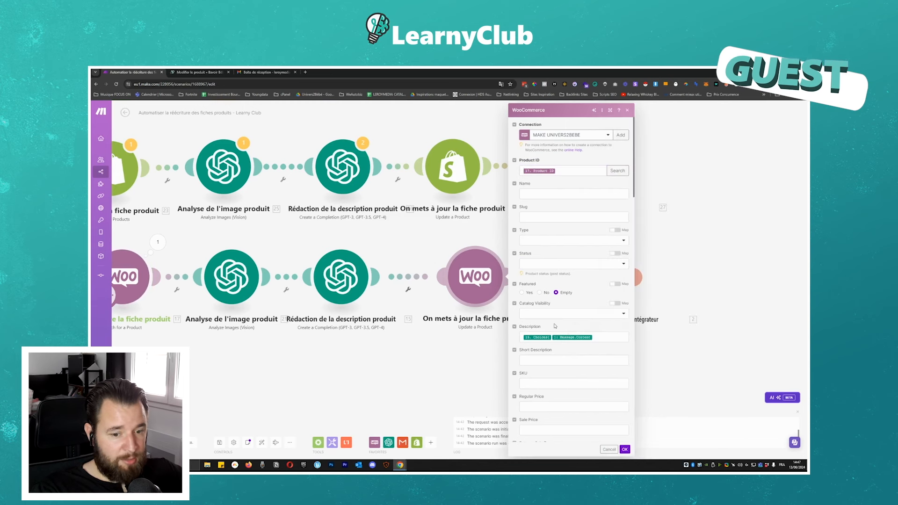
click(601, 336)
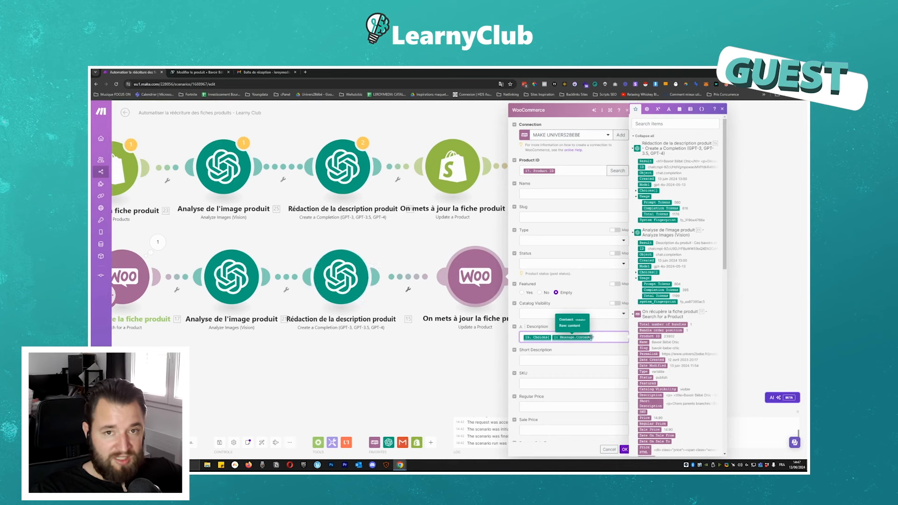
click(624, 449)
Review the recipient, subject and content of the WooCommerce branch's Gmail notification module and accept the settings
scroll(485, 390, right, 5)
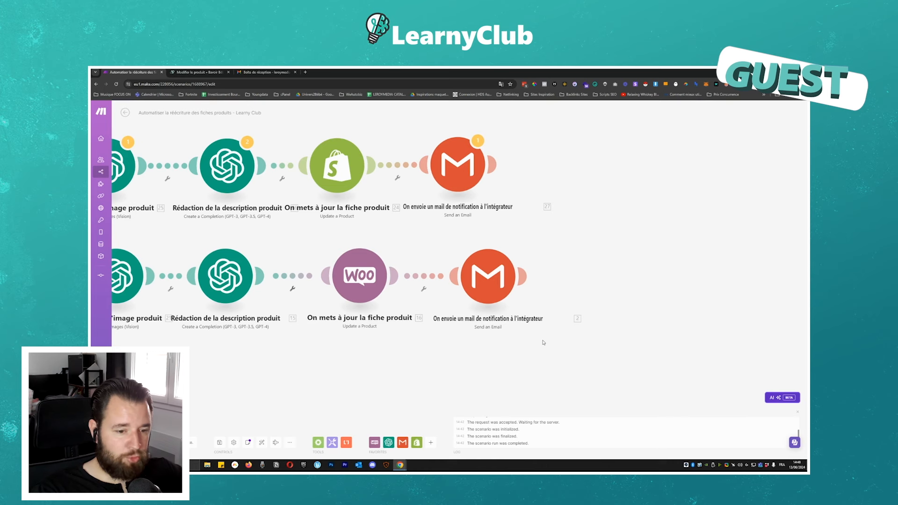
click(484, 278)
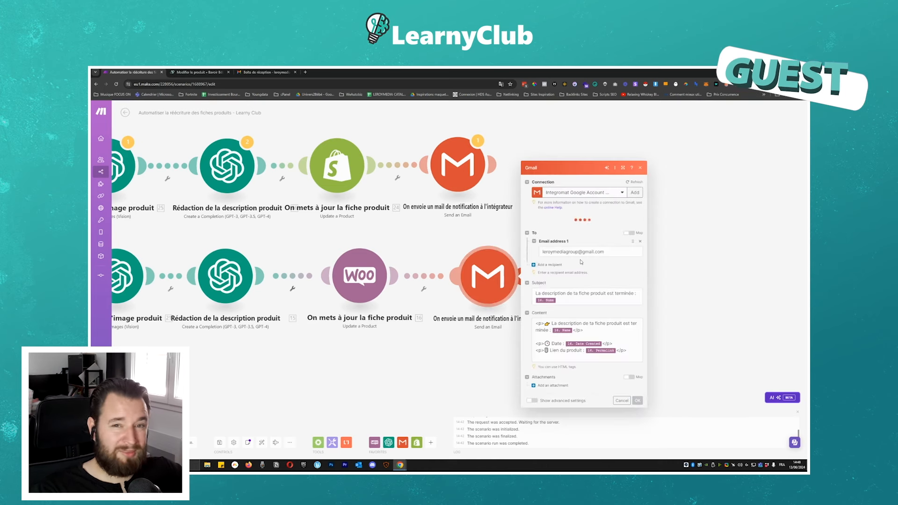
click(602, 235)
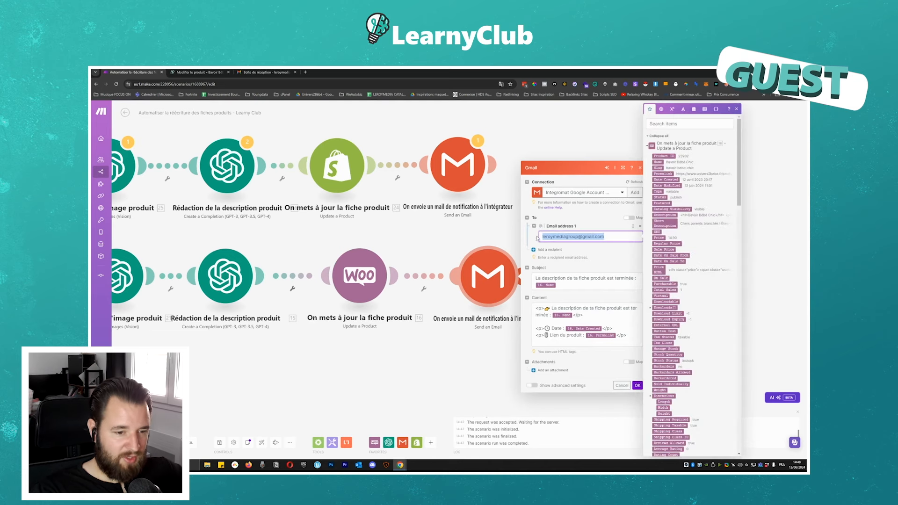
click(554, 278)
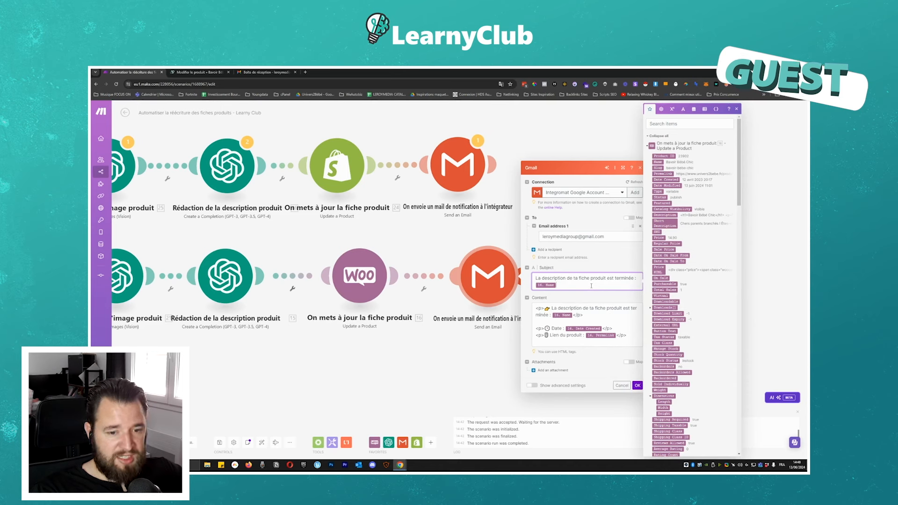
mouse_move(552, 308)
mouse_down()
mouse_move(637, 309)
mouse_move(567, 315)
mouse_up()
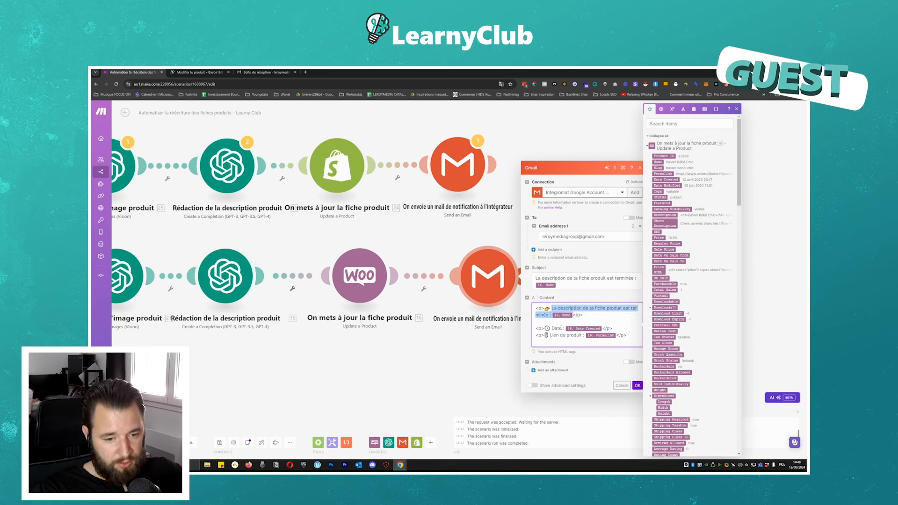
click(636, 385)
Run the product description rewriting scenario once for the WooCommerce branch
drag(364, 360, 499, 360)
scroll(498, 360, down, 2)
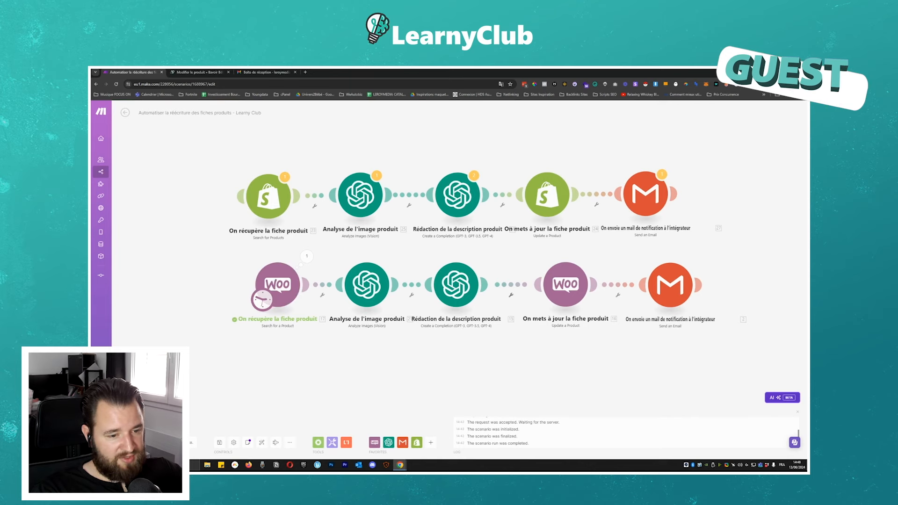
click(136, 442)
drag(302, 399, 304, 339)
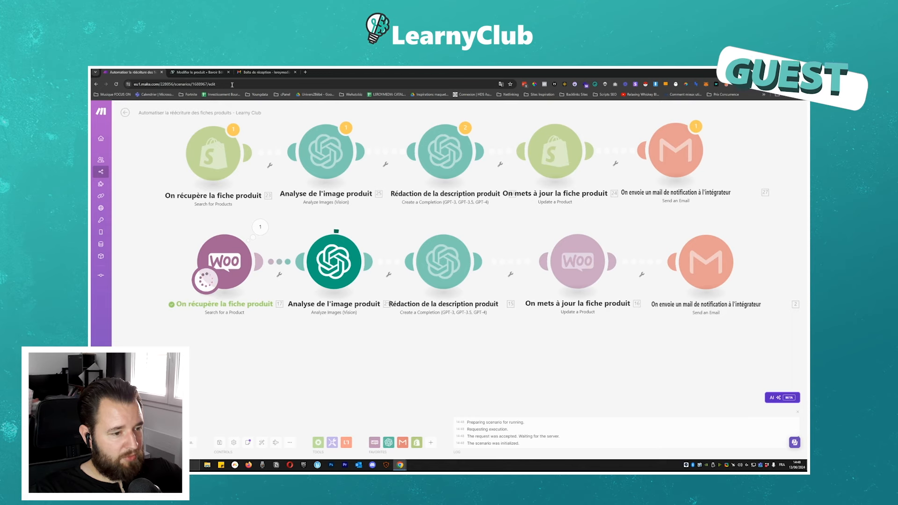
Switch to the WordPress product editor and examine the current description of Bavoir Bébé Chic
click(200, 71)
click(131, 72)
click(200, 72)
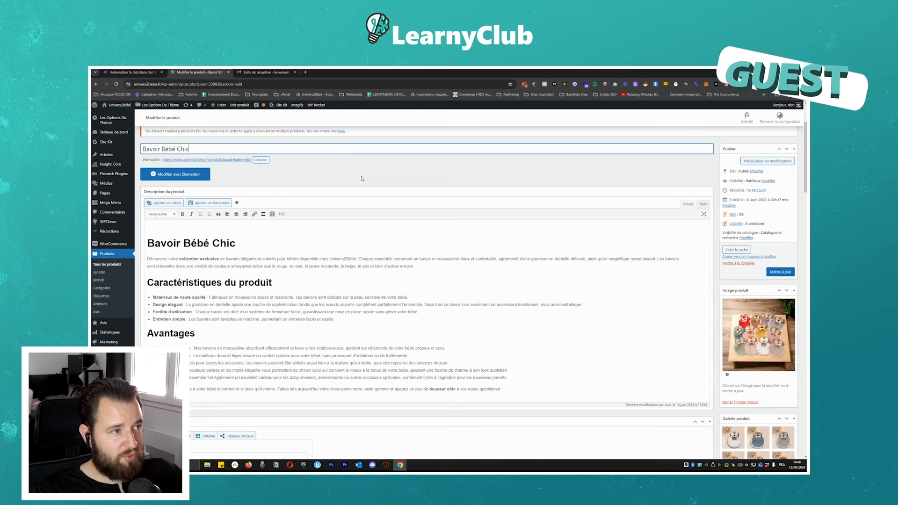
Switch back to the Make scenario and expand the WooCommerce image analysis module's output down to the message content
key(ctrl+shift+Tab)
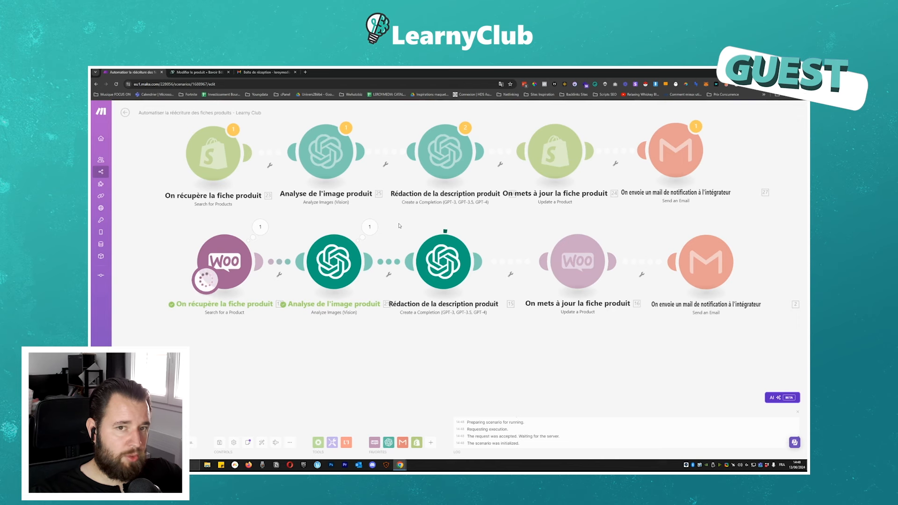
click(370, 227)
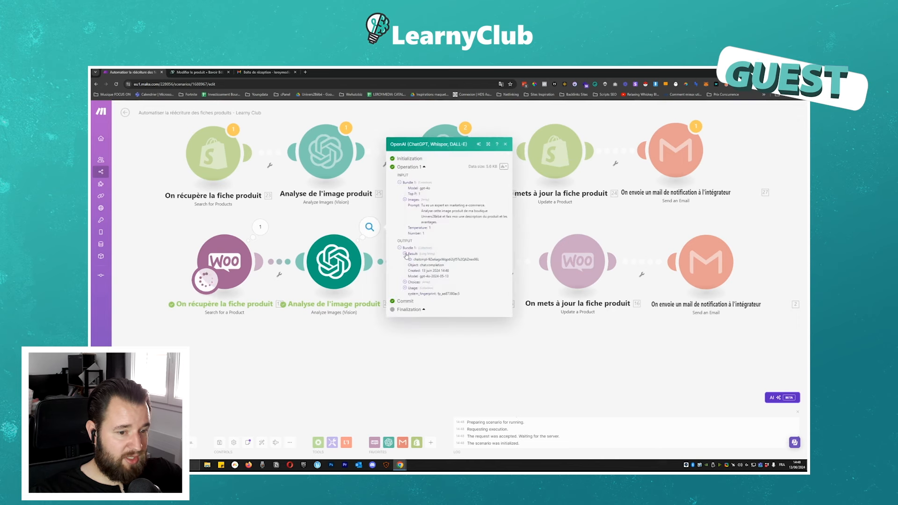
click(405, 282)
click(410, 287)
click(415, 287)
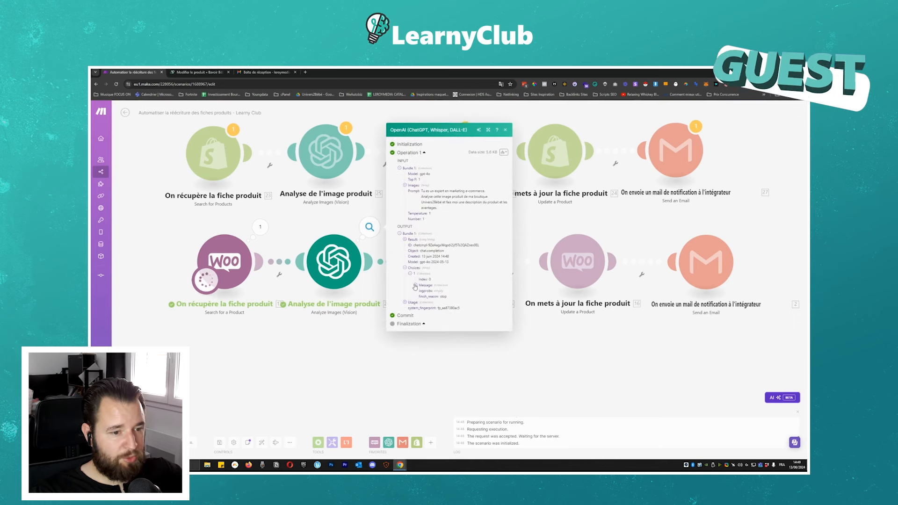
click(421, 291)
Read through the generated image analysis, including the product description, Design Élégant and Avantages parts, and close the module output
scroll(427, 239, down, 3)
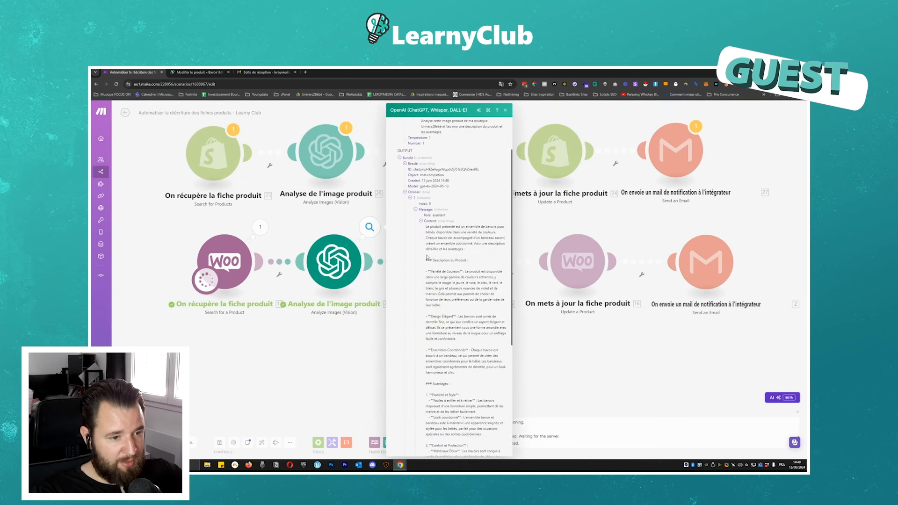
drag(426, 198, 465, 282)
scroll(468, 234, down, 3)
scroll(465, 282, up, 1)
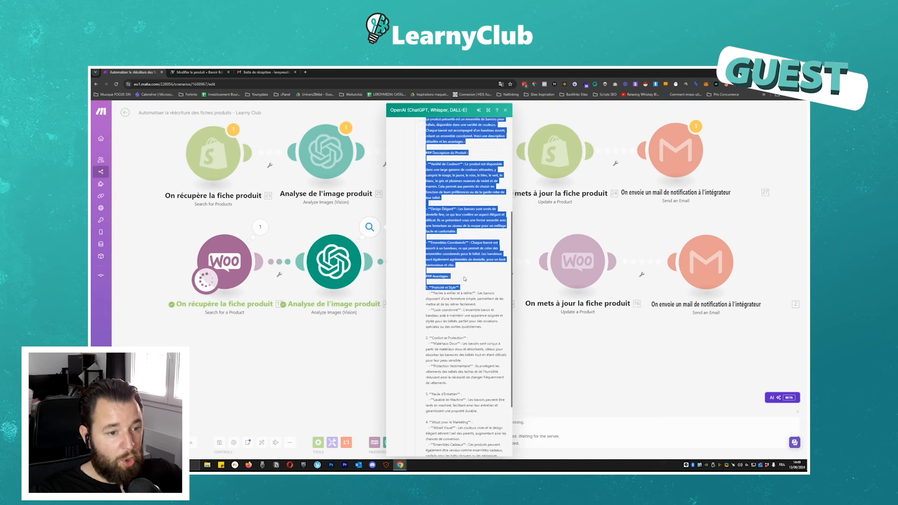
click(463, 276)
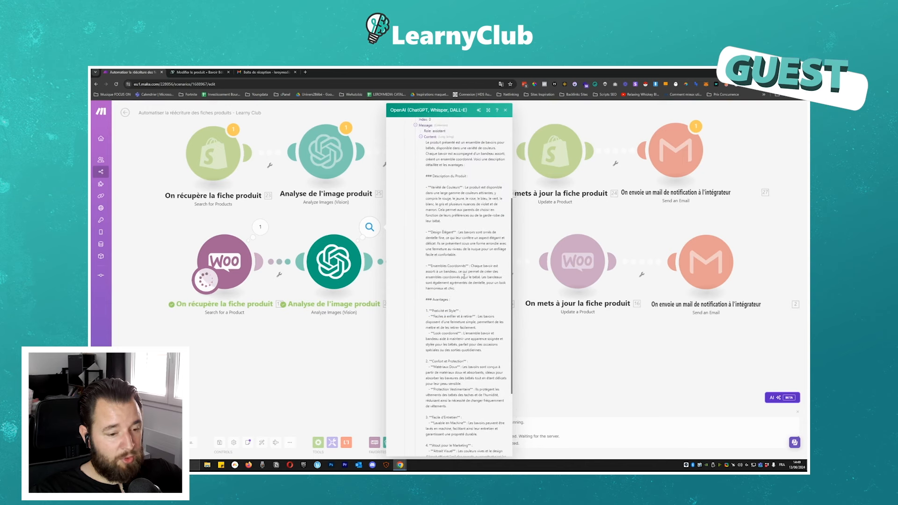
drag(430, 232, 450, 233)
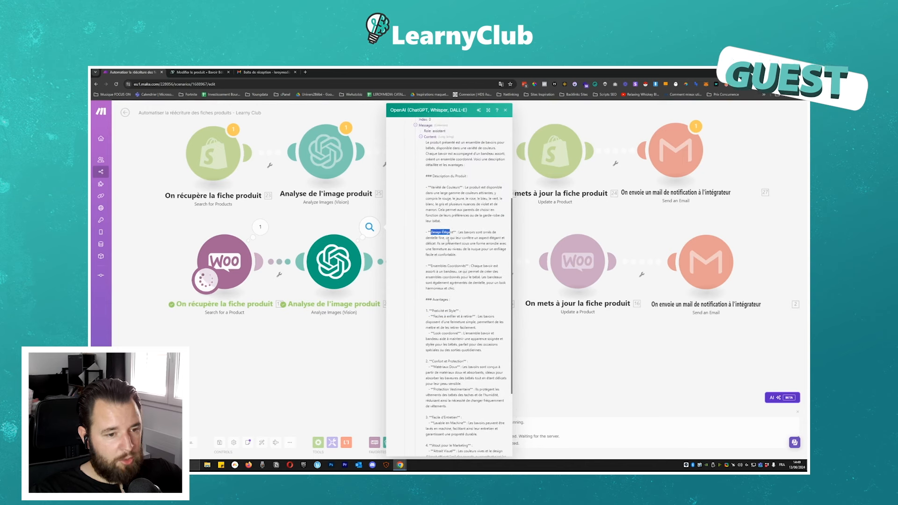
scroll(436, 271, down, 1)
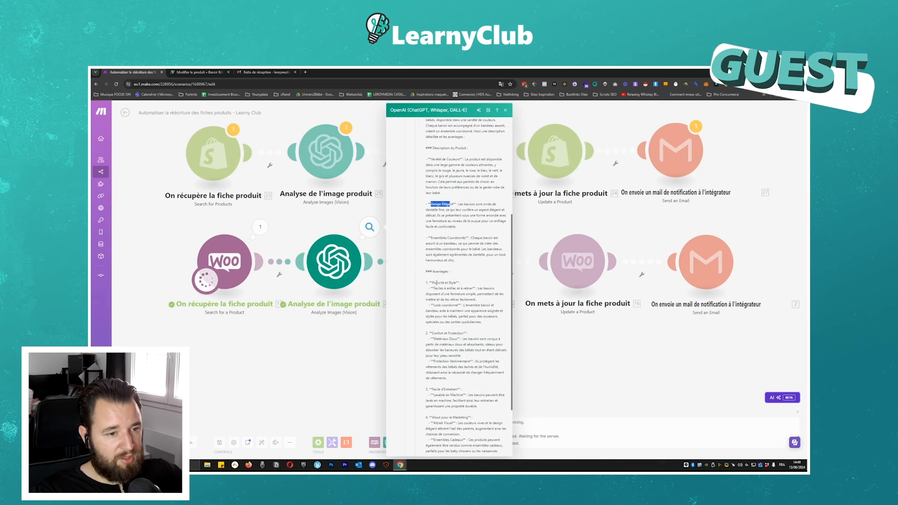
scroll(435, 282, down, 1)
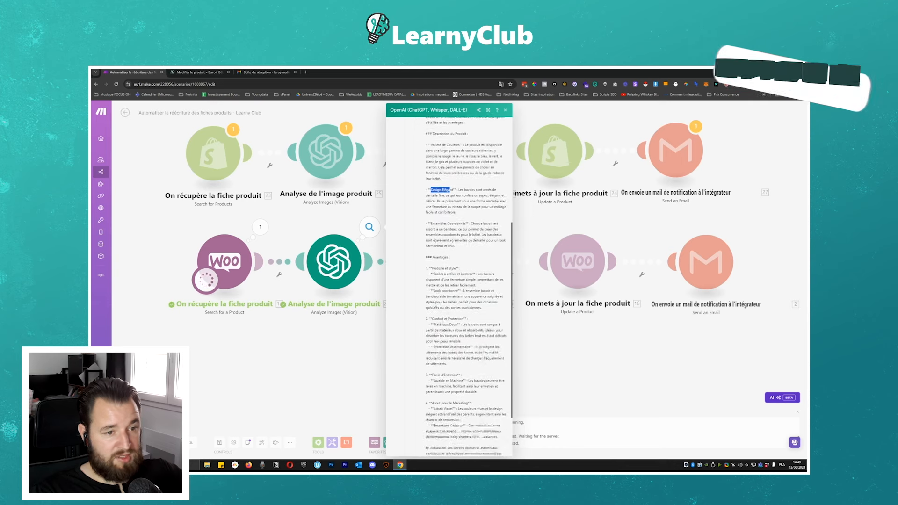
click(374, 340)
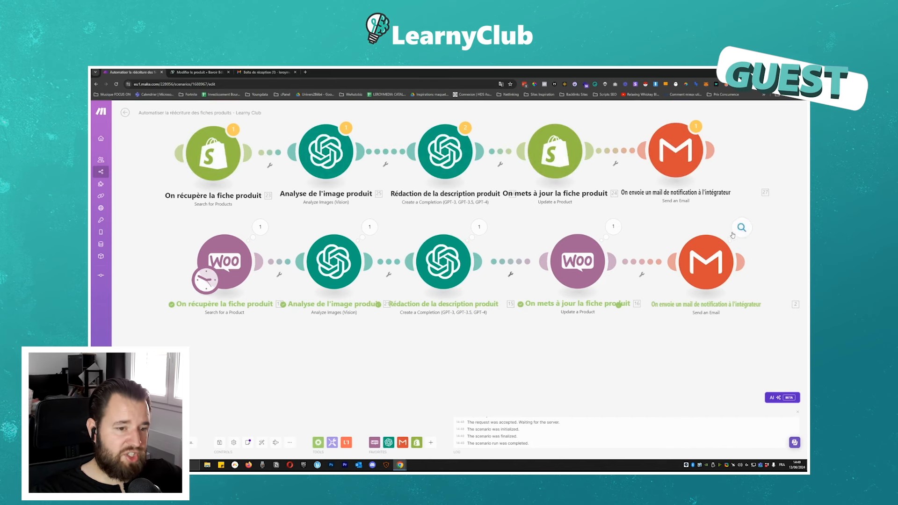
Switch to Gmail, open the notification about the finished Bavoir Bébé Chic description and check the product name in its body
click(264, 72)
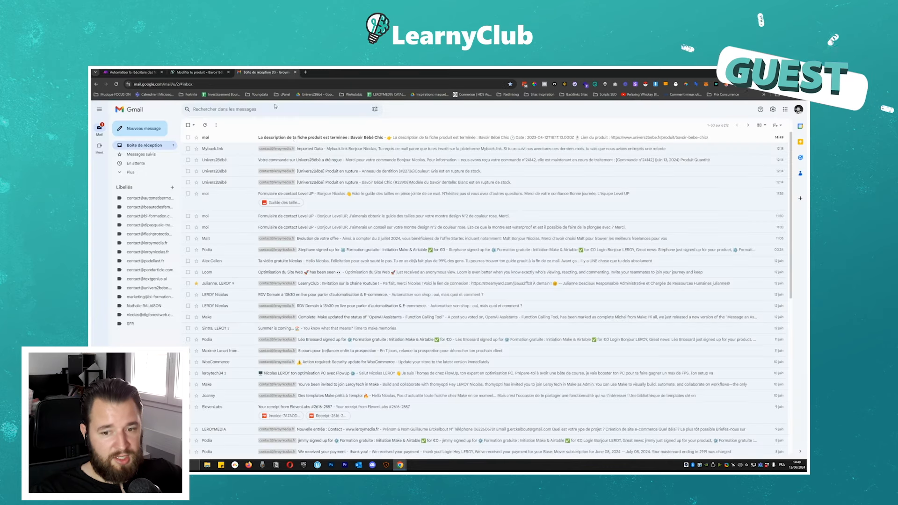
click(323, 139)
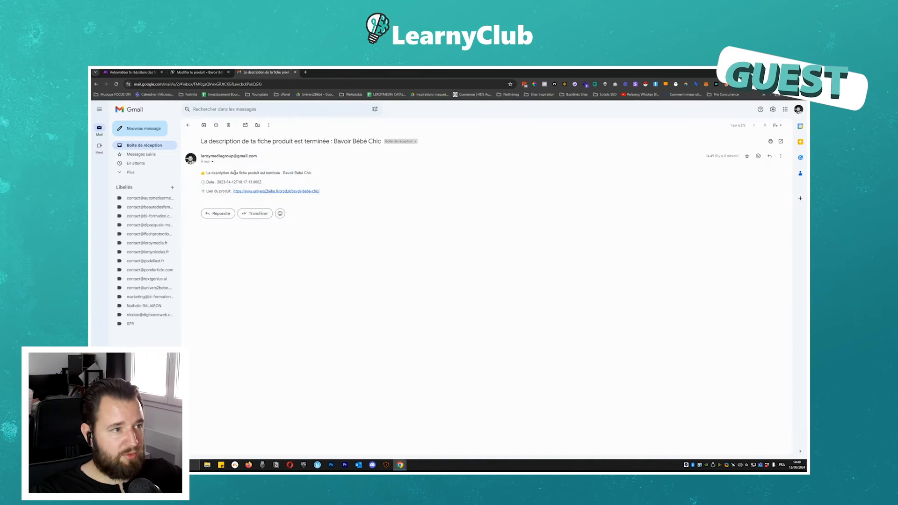
drag(282, 173, 312, 173)
click(313, 174)
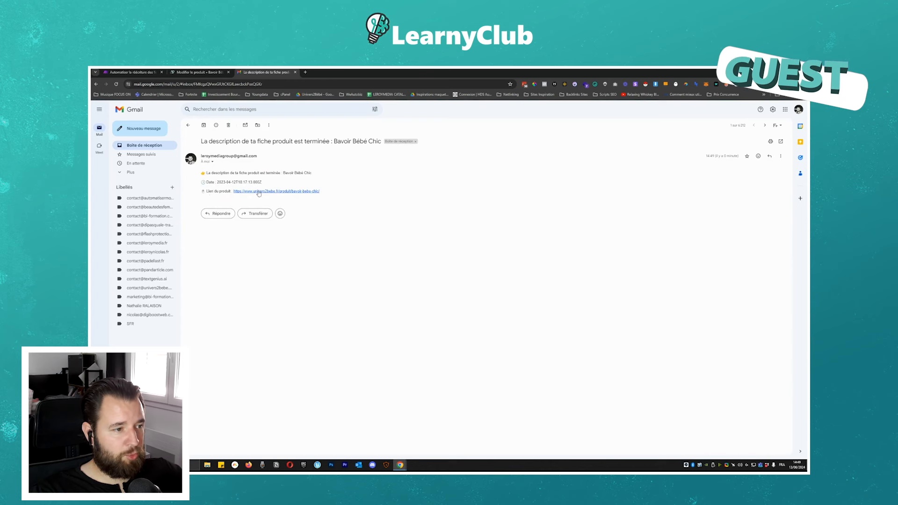